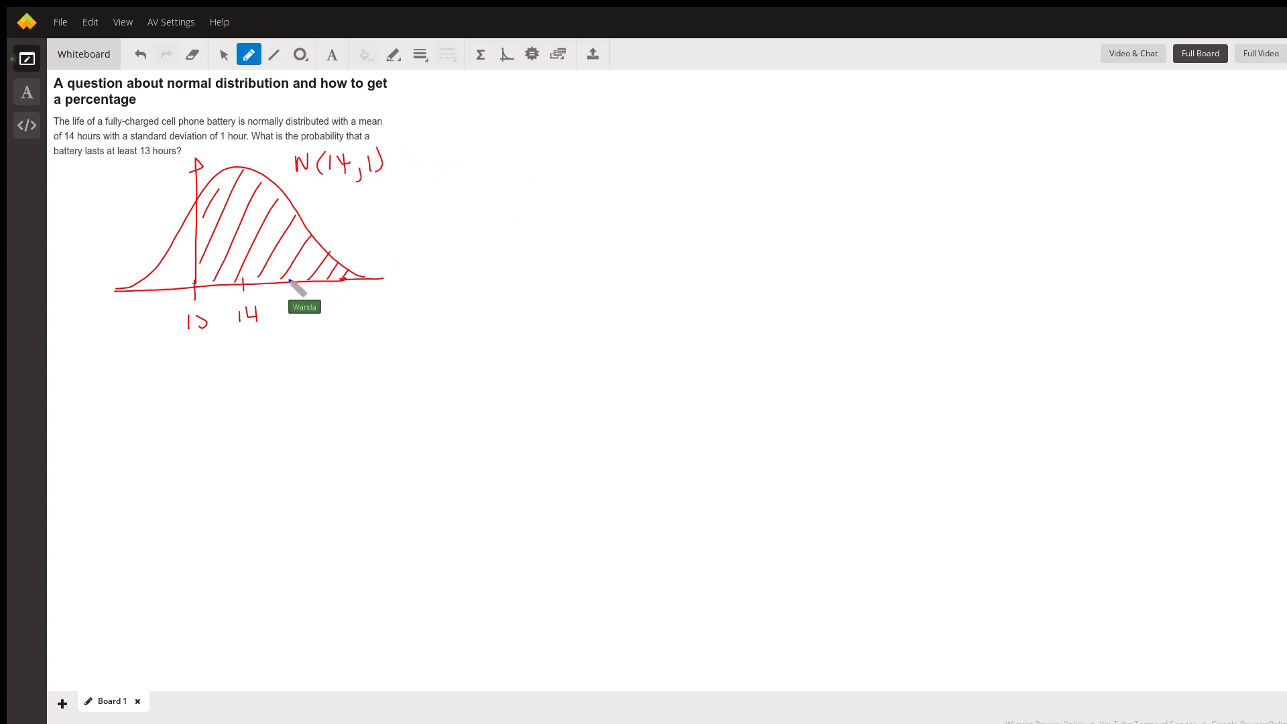
Draw a blue vertical boundary right of 14 and hatch the middle region in blue.
left_click_drag(290, 282, 291, 144)
mouse_move(262, 178)
left_mouse_down()
mouse_move(213, 180)
mouse_move(201, 195)
left_mouse_up()
mouse_move(285, 207)
left_mouse_down()
mouse_move(201, 210)
mouse_move(205, 243)
left_mouse_up()
left_click_drag(277, 262, 208, 262)
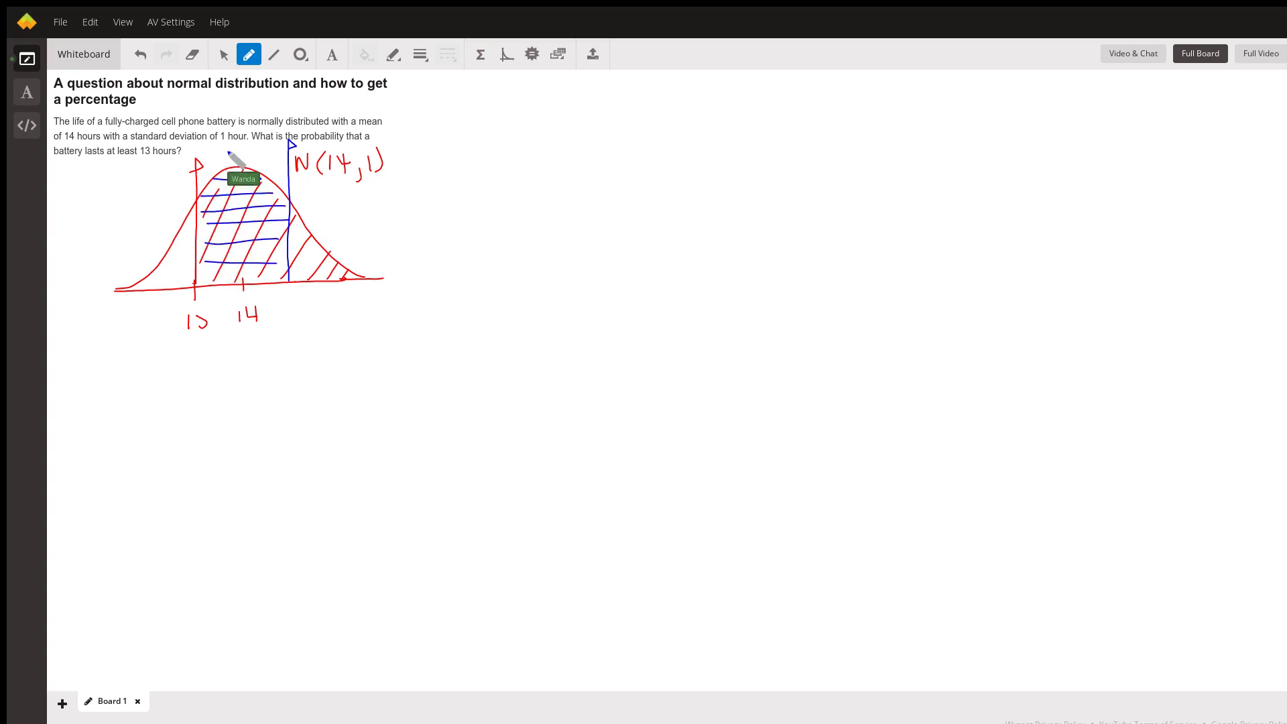
Write 68% above the curve's peak.
left_click_drag(226, 146, 249, 157)
left_click(246, 143)
left_click(256, 154)
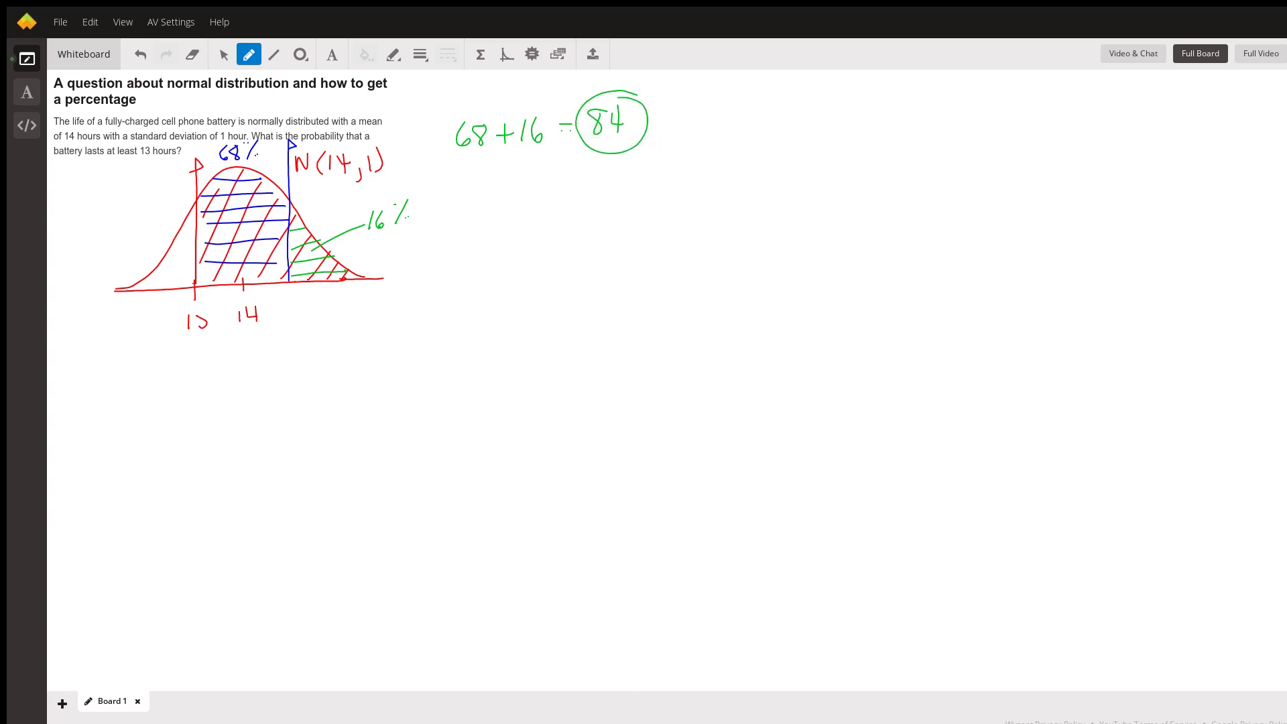
Write .84 beneath the circled 84.
left_click(561, 208)
left_click_drag(585, 196, 600, 206)
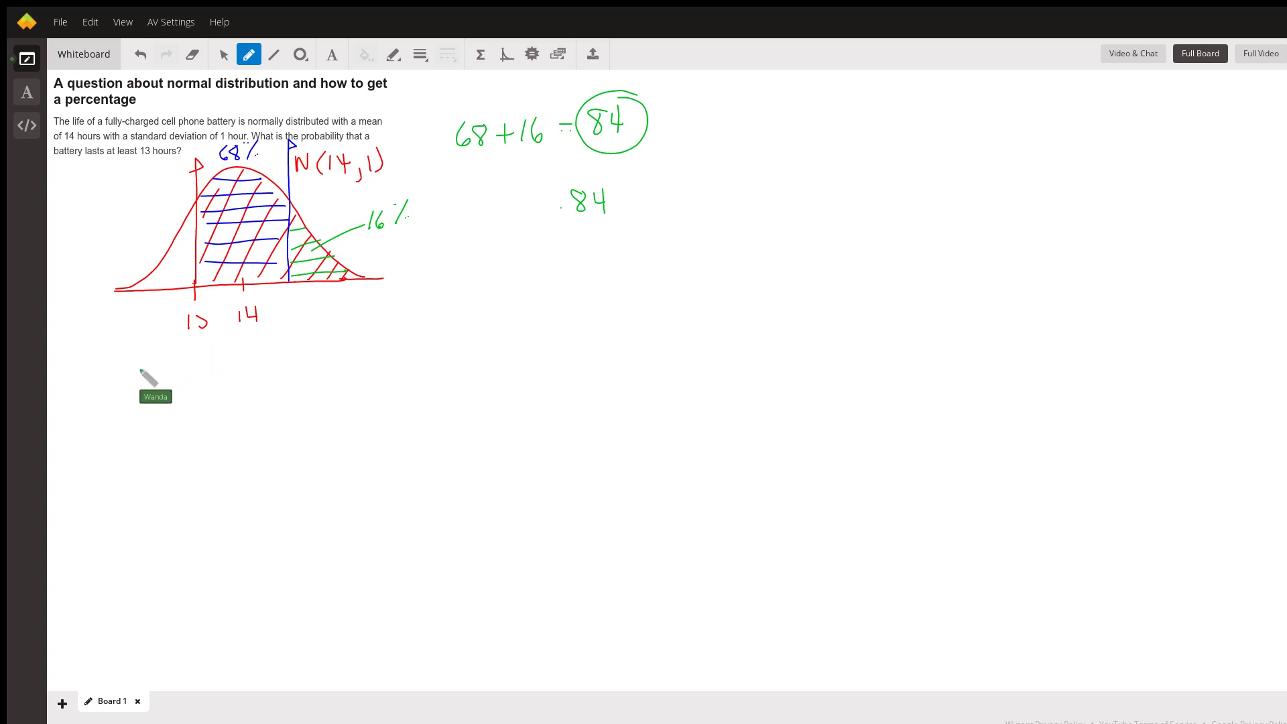
Write Z = (x−μ)/σ below the curve and evaluate (13−14)/1 = −1.
mouse_move(138, 368)
left_mouse_down()
mouse_move(177, 384)
mouse_move(206, 356)
mouse_move(287, 360)
left_mouse_up()
mouse_move(208, 382)
left_mouse_down()
mouse_move(290, 370)
mouse_move(233, 407)
left_mouse_up()
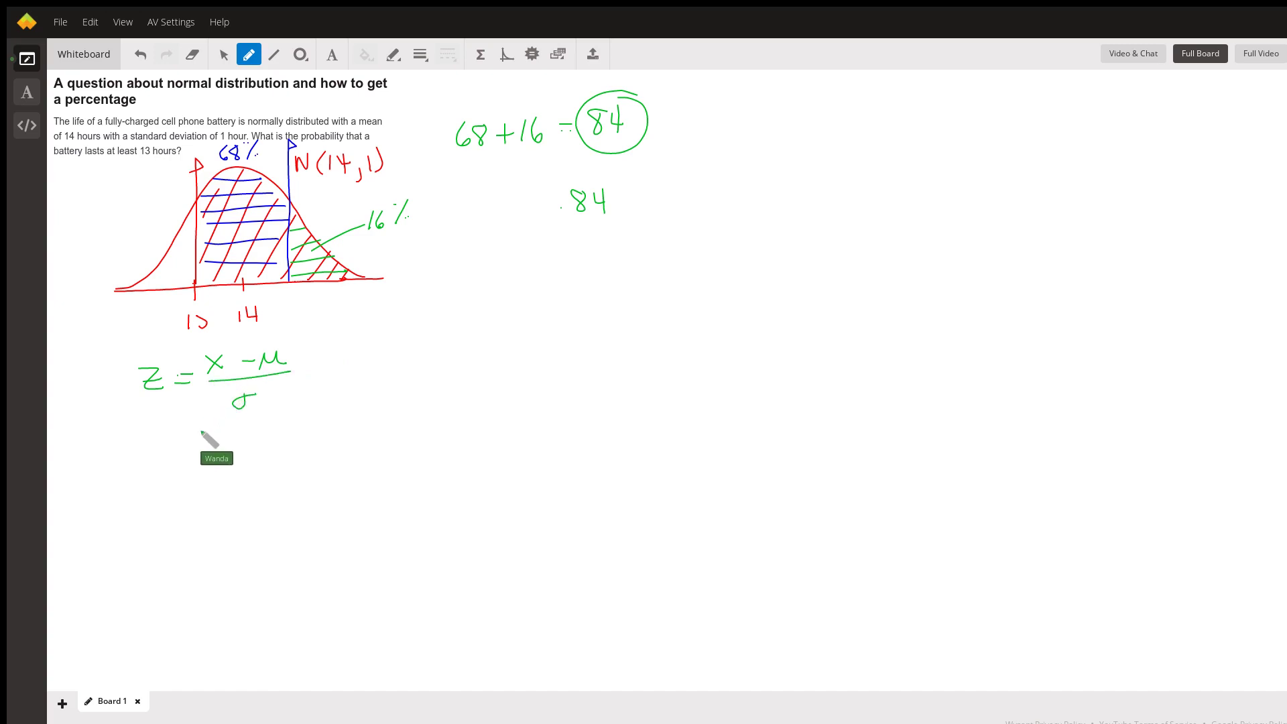
left_click_drag(183, 440, 200, 440)
mouse_move(183, 449)
left_mouse_down()
mouse_move(299, 436)
mouse_move(266, 436)
mouse_move(299, 445)
mouse_move(261, 474)
left_mouse_up()
left_click_drag(319, 443, 337, 443)
mouse_move(321, 451)
left_mouse_down()
mouse_move(367, 441)
mouse_move(383, 452)
left_mouse_up()
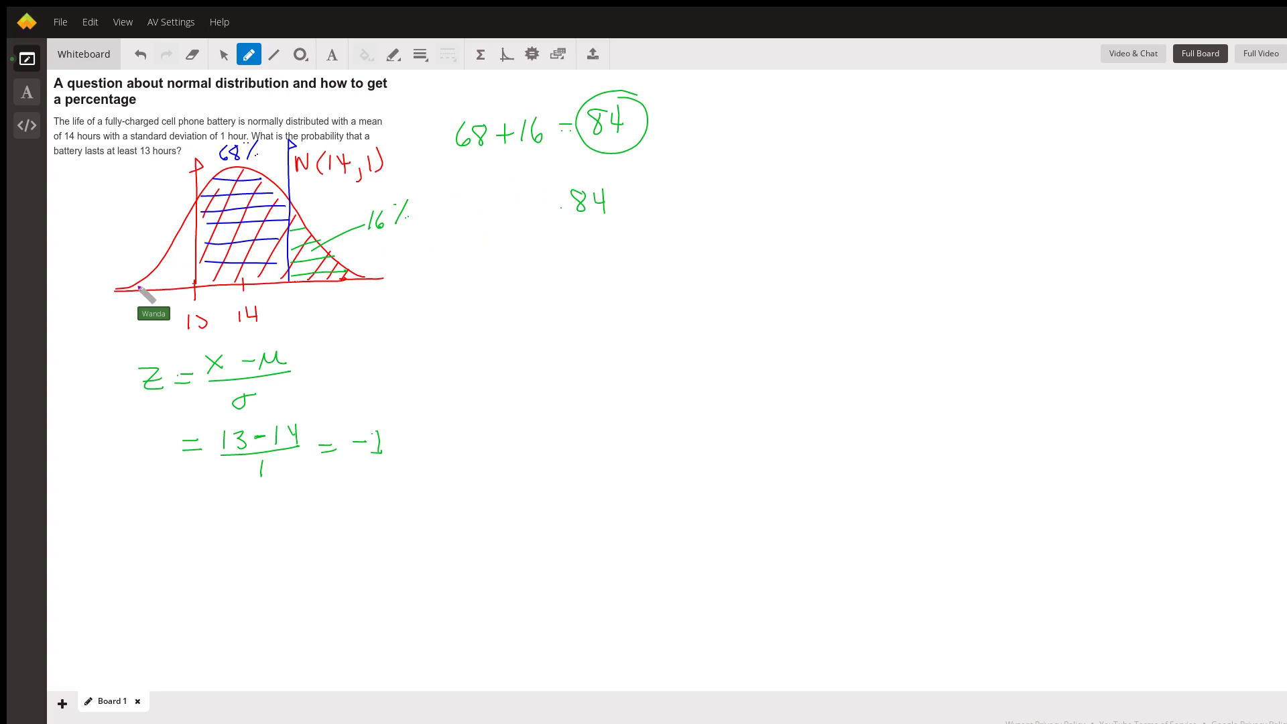
Scribble purple into the left tail below 13 and label it .1587.
left_click_drag(138, 286, 186, 277)
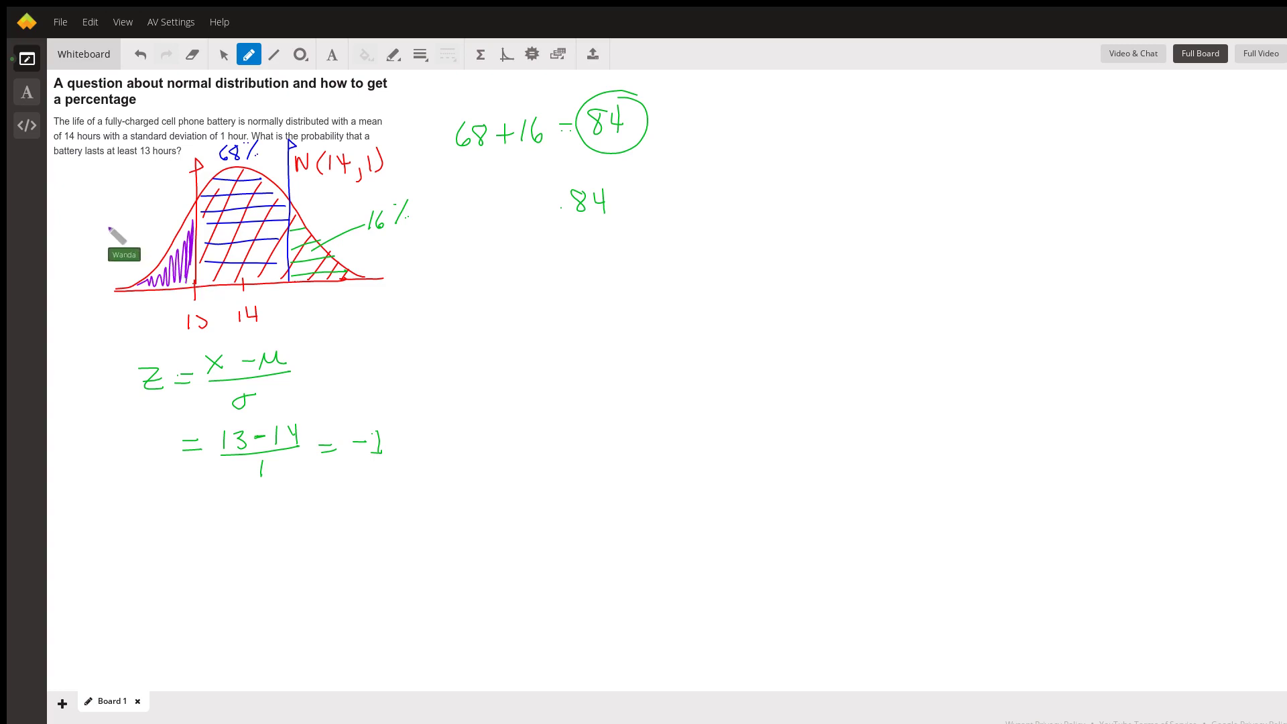
mouse_move(111, 211)
left_mouse_down()
mouse_move(156, 212)
mouse_move(144, 241)
mouse_move(164, 260)
left_mouse_up()
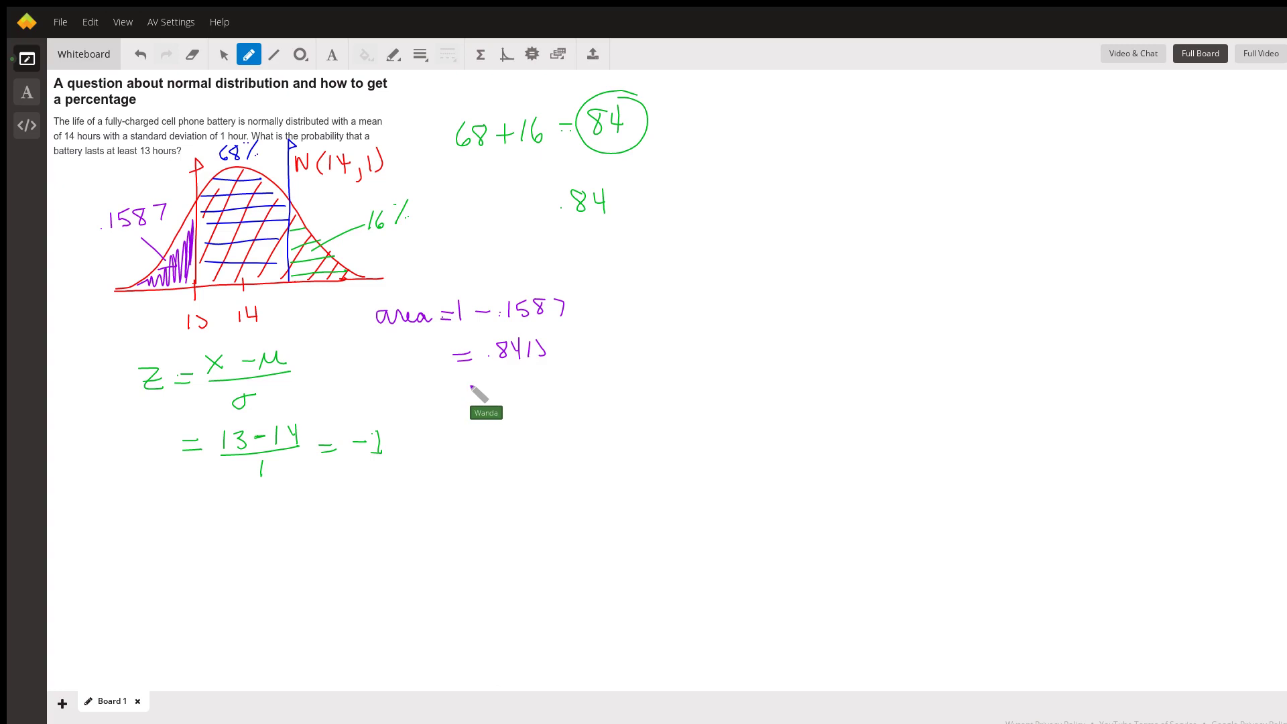
Handwrite '2nd Vars' in purple beneath the .8413 area calculation.
mouse_move(432, 397)
left_mouse_down()
mouse_move(446, 406)
mouse_move(469, 386)
left_mouse_up()
mouse_move(472, 384)
left_mouse_down()
mouse_move(541, 403)
mouse_move(518, 403)
mouse_move(534, 394)
mouse_move(554, 415)
mouse_move(578, 383)
mouse_move(590, 398)
mouse_move(607, 386)
mouse_move(723, 398)
mouse_move(734, 385)
left_mouse_up()
left_click(520, 398)
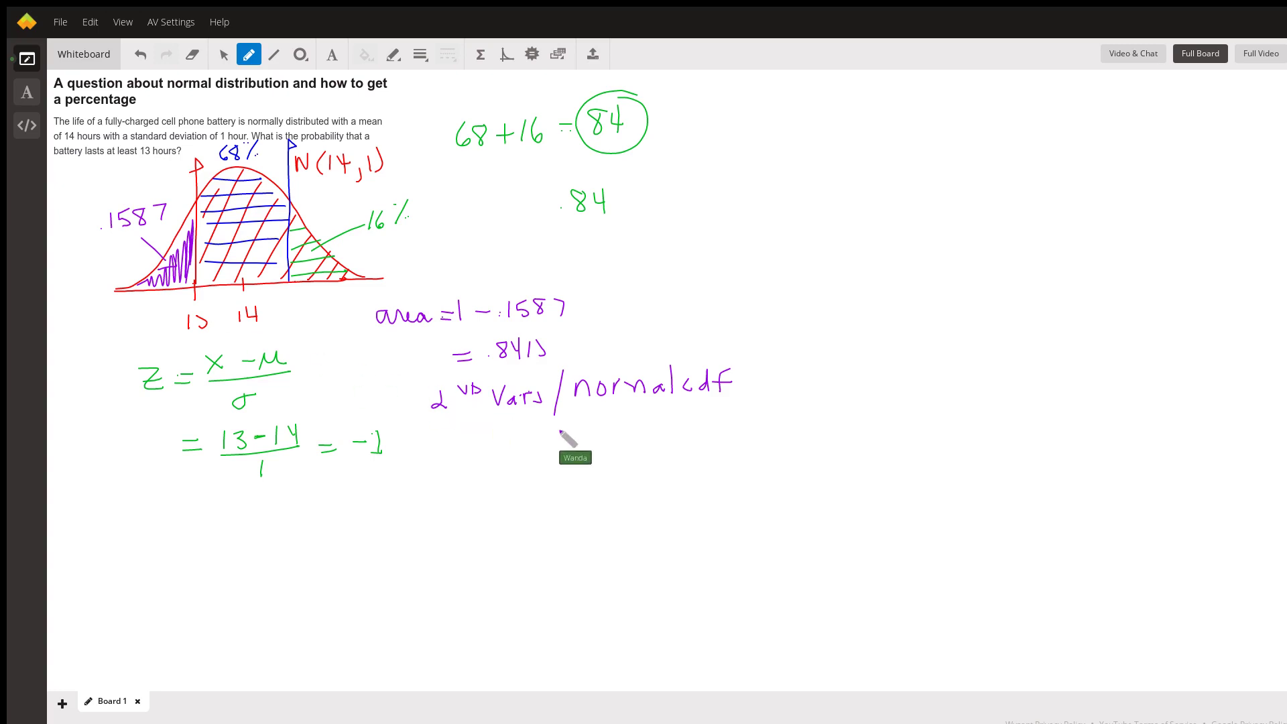
Write 'lower: 13' and 'upper: 9999' in purple below normalcdf.
left_click_drag(562, 434, 656, 424)
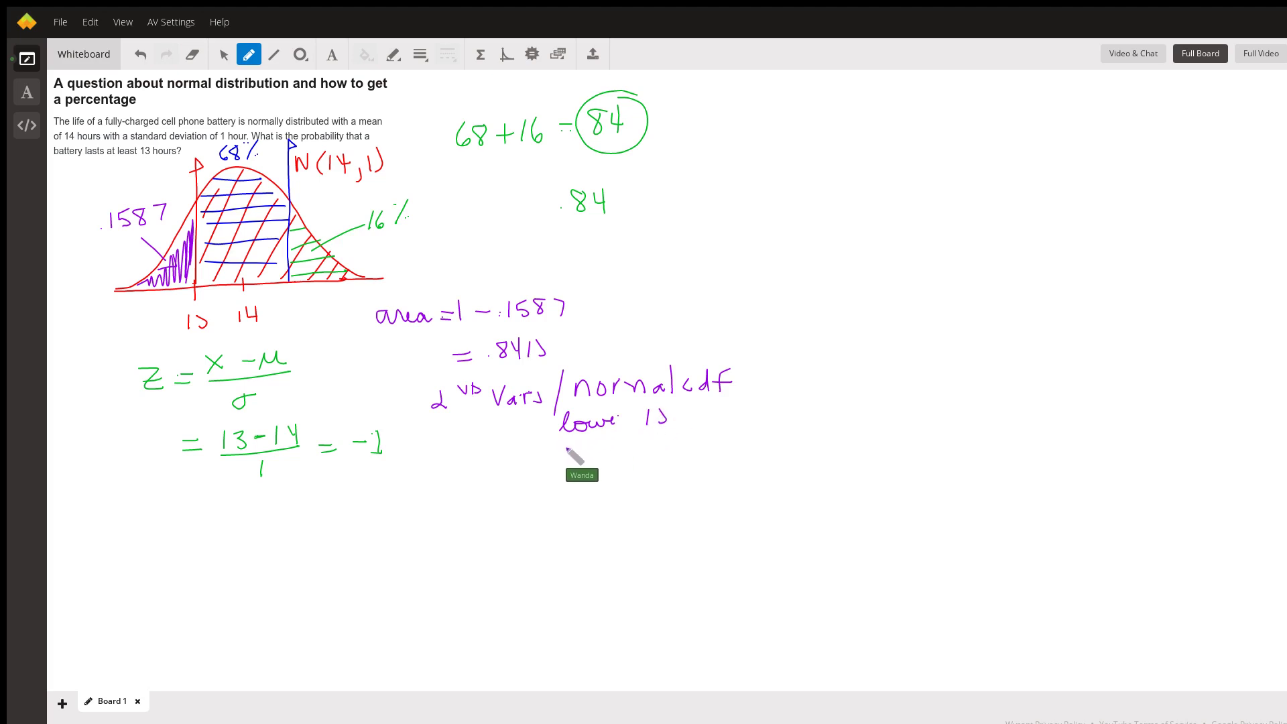
mouse_move(567, 449)
left_mouse_down()
mouse_move(604, 425)
mouse_move(638, 444)
left_mouse_up()
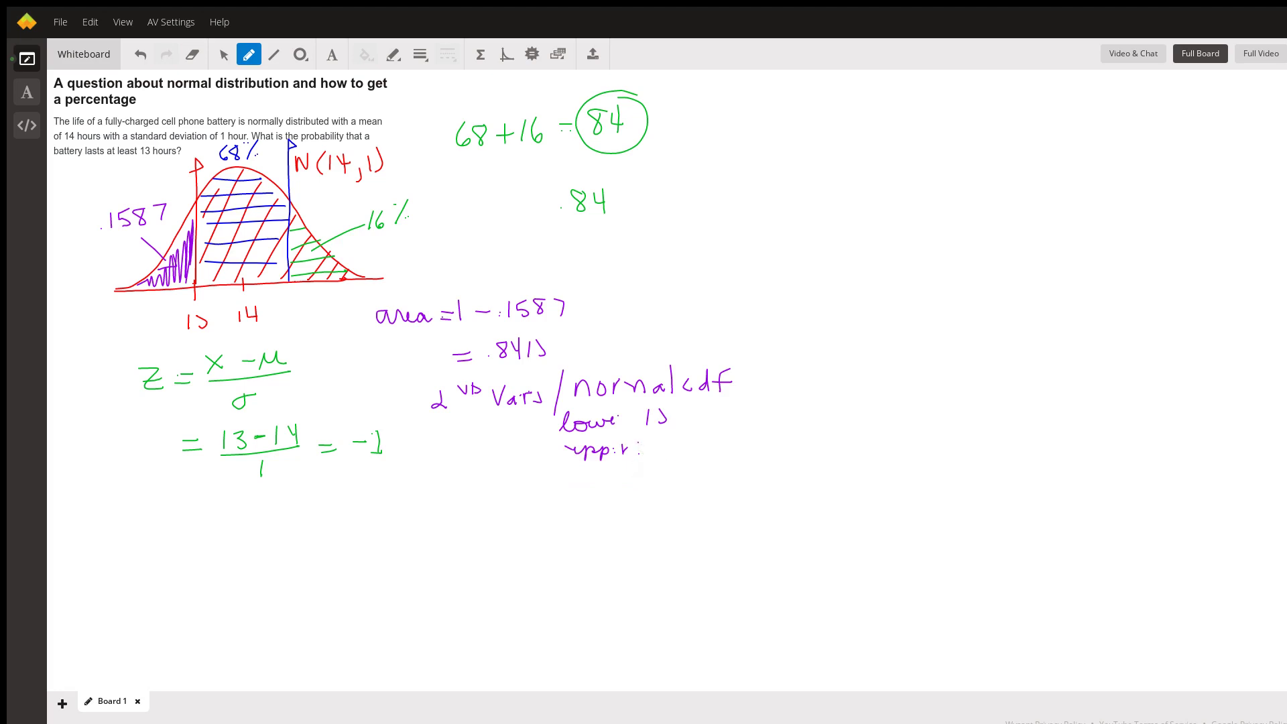
mouse_move(663, 442)
left_mouse_down()
mouse_move(681, 457)
mouse_move(709, 452)
left_mouse_up()
left_click(708, 450)
Write μ: 14 and σ: 1 beside the normalcdf bounds, then circle .8413.
left_click(807, 368)
left_click(807, 379)
left_click_drag(777, 384, 849, 376)
mouse_move(846, 359)
left_mouse_down()
mouse_move(846, 385)
mouse_move(803, 412)
mouse_move(840, 427)
left_mouse_up()
left_click(818, 414)
left_click(819, 425)
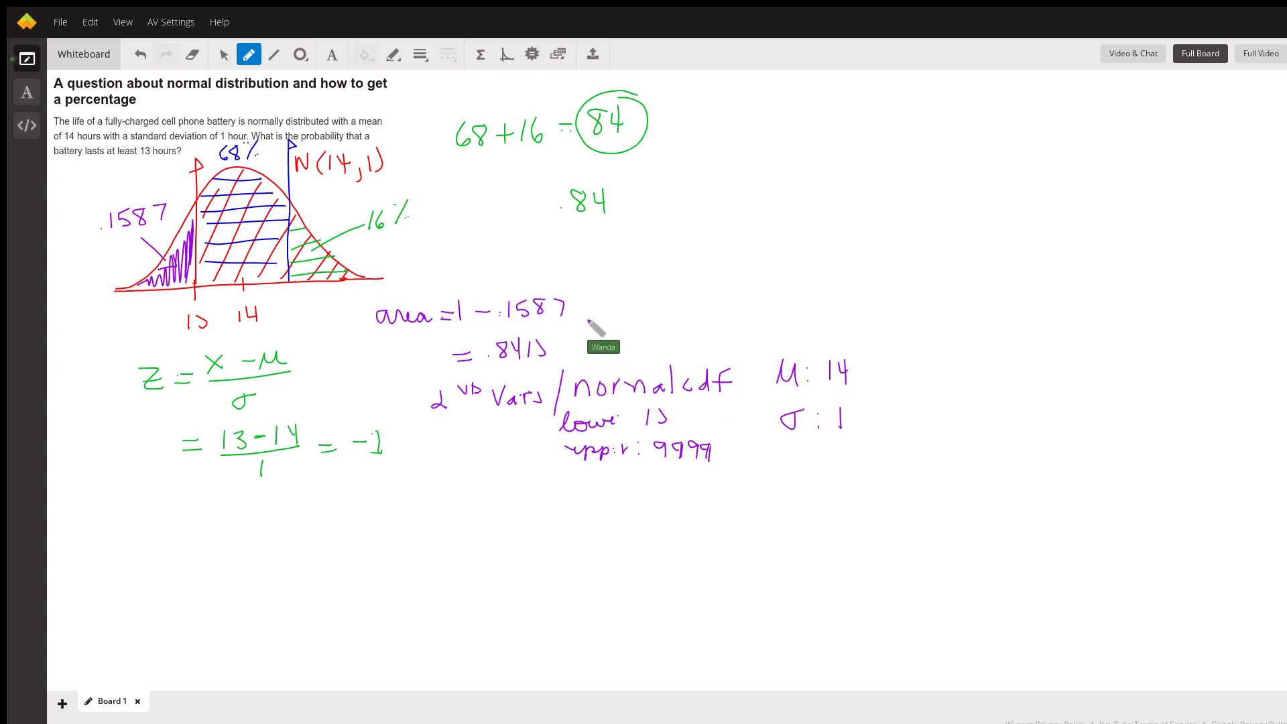
left_click_drag(579, 333, 580, 331)
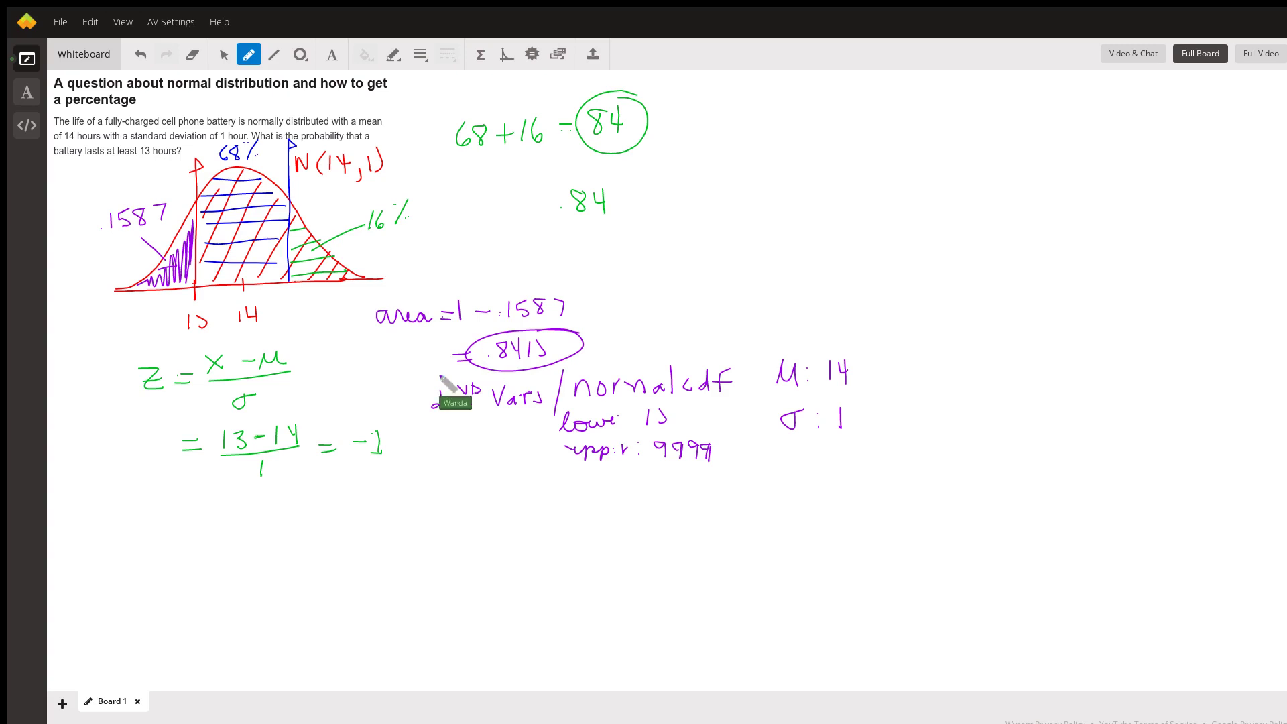
Draw a purple circle around the −1 ending the z-score line.
left_click_drag(402, 435, 396, 425)
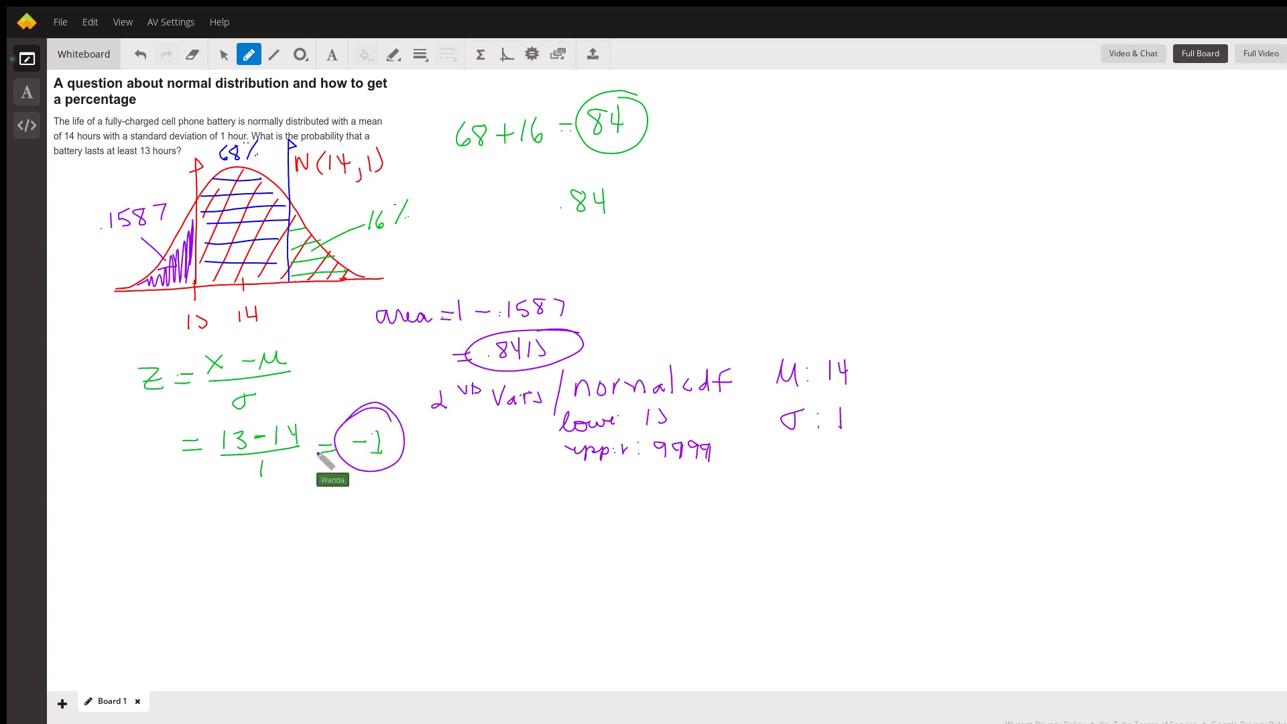